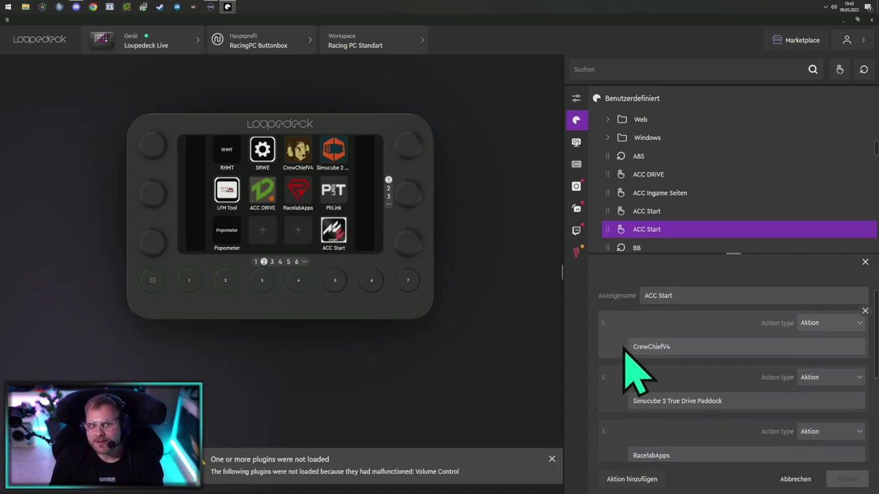
# Step: Review the sequence of actions in the ACC Start multi-action, from CrewChiefV4 to SRWE
pyautogui.scroll(-2, 627, 357)
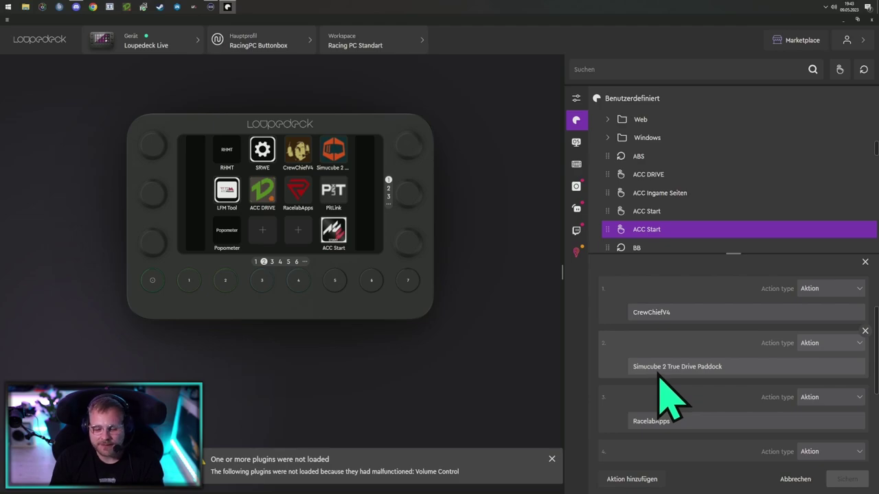
pyautogui.scroll(-2, 658, 374)
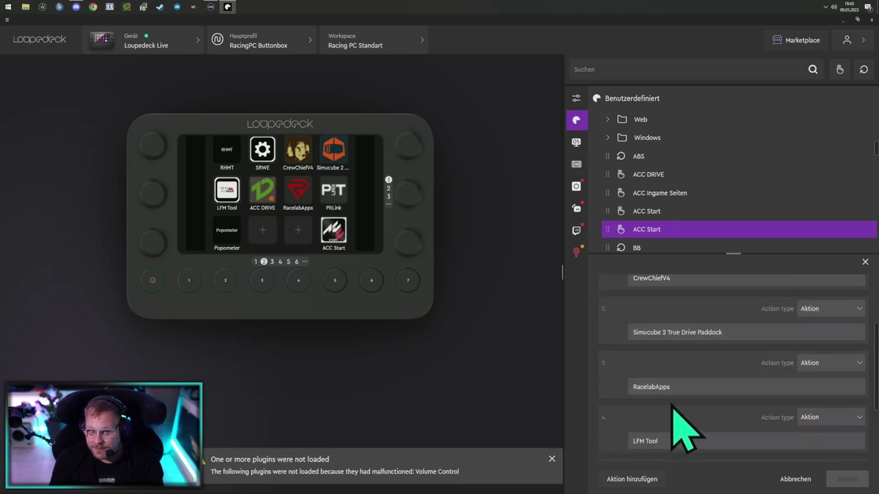
pyautogui.scroll(-2, 673, 405)
pyautogui.scroll(-2, 662, 388)
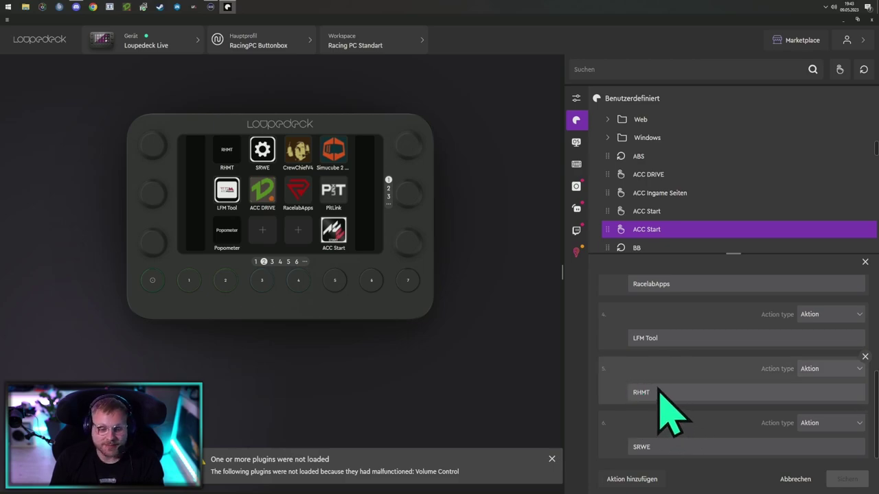
pyautogui.scroll(-1, 661, 412)
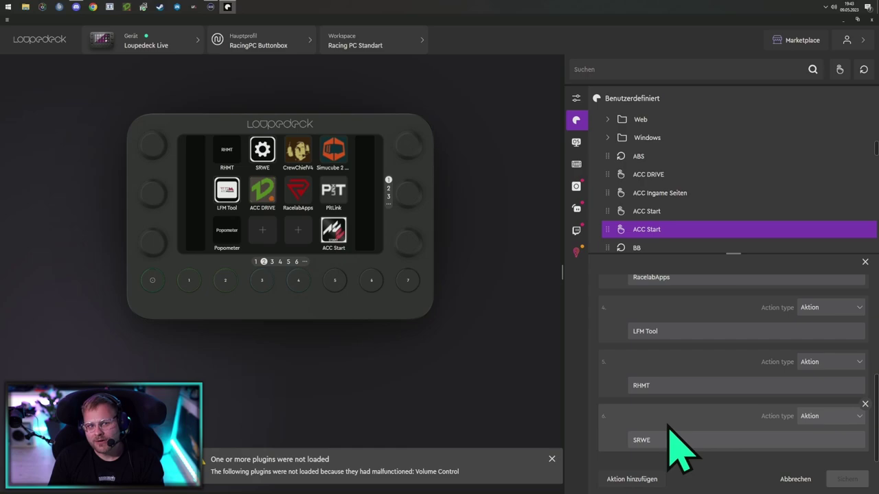
pyautogui.scroll(4, 677, 447)
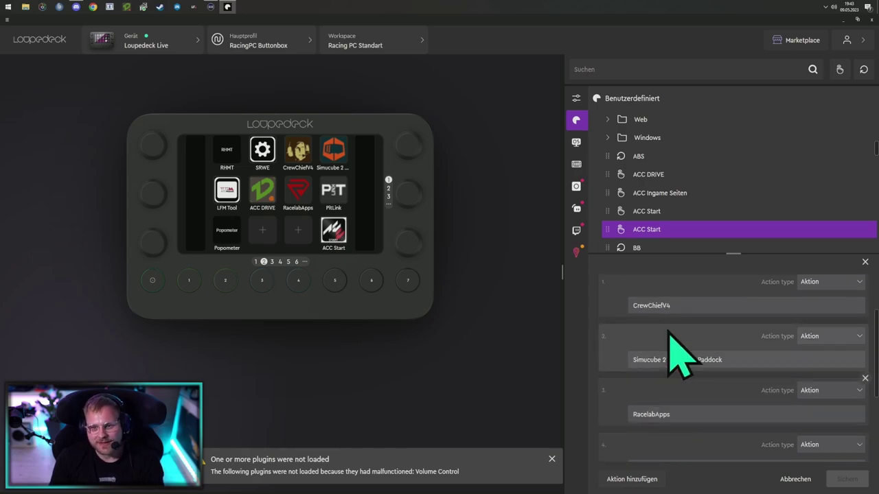
# Step: Place the Crew Chief V4 window on the main desktop and stop its running Assetto Corsa Competizione session
pyautogui.doubleClick(819, 17)
pyautogui.click(763, 33)
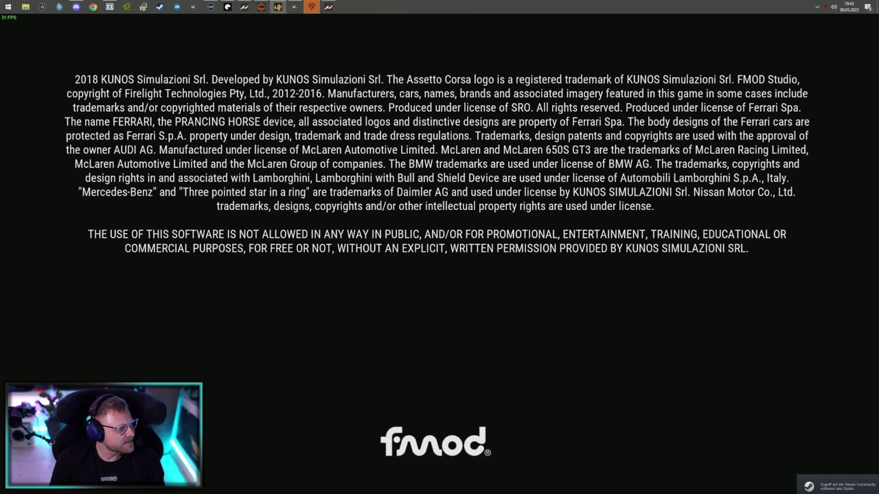
pyautogui.moveTo(256, 122); pyautogui.dragTo(554, 118)
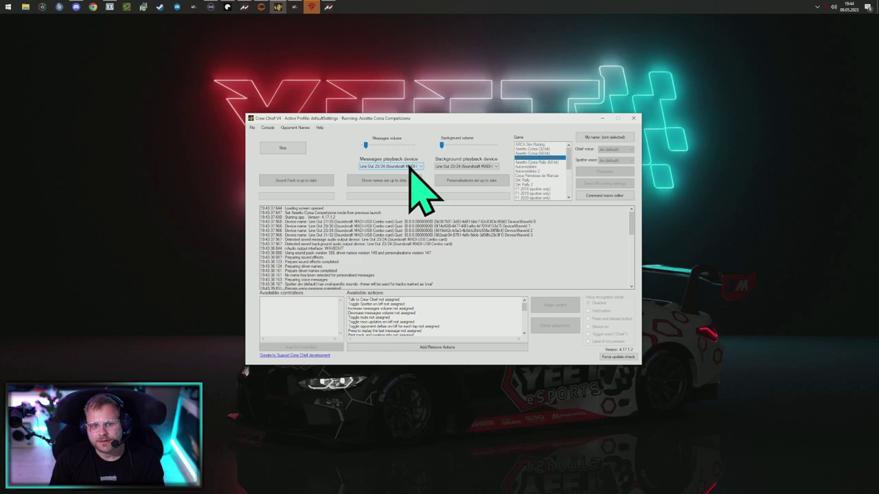
pyautogui.click(298, 147)
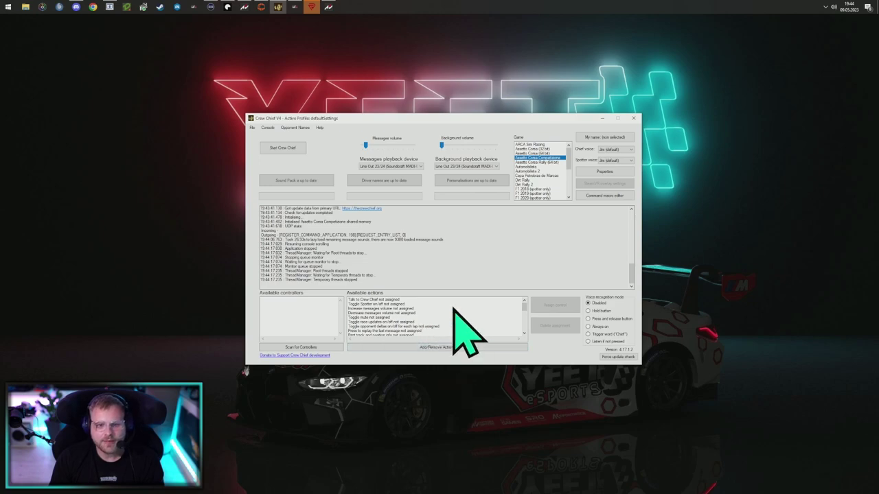
# Step: Move Crew Chief to the upper edge of the desktop, make its window taller and look through the available actions
pyautogui.moveTo(506, 126); pyautogui.dragTo(494, 26)
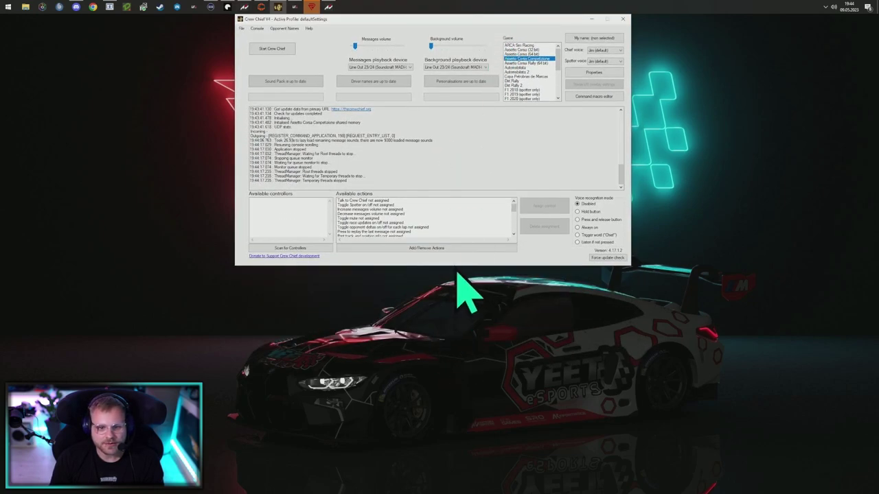
pyautogui.moveTo(450, 266); pyautogui.dragTo(450, 473)
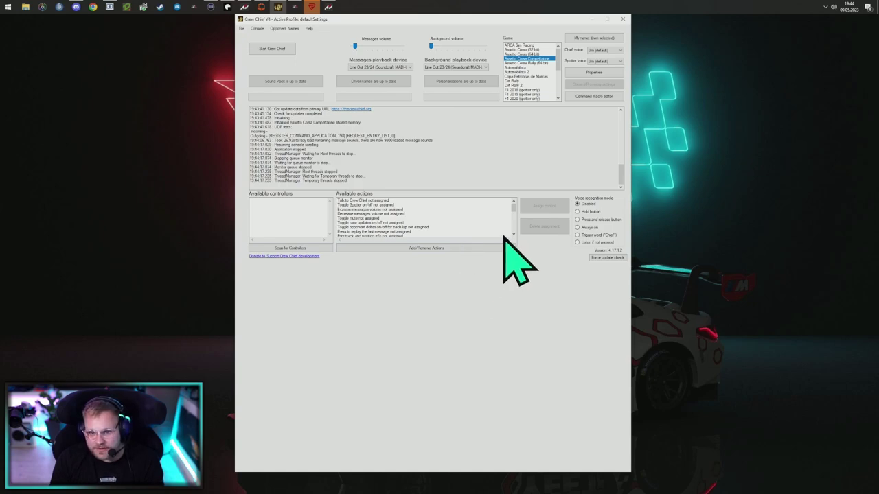
pyautogui.scroll(-5, 405, 221)
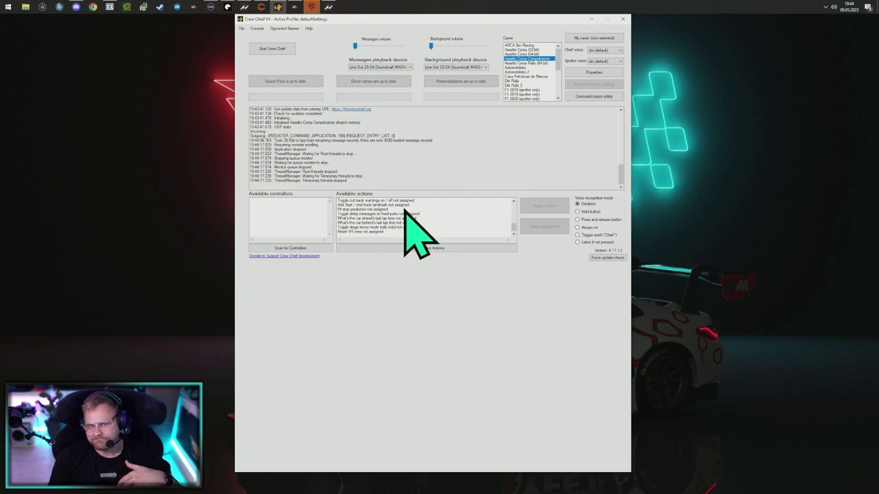
# Step: Examine the Crew Chief configuration properties for Assetto Corsa Competizione and close them without saving
pyautogui.click(604, 61)
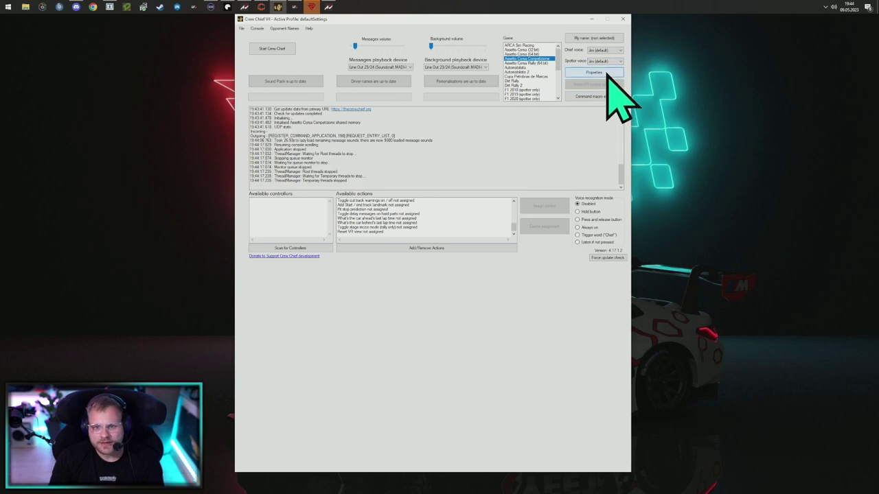
pyautogui.click(610, 74)
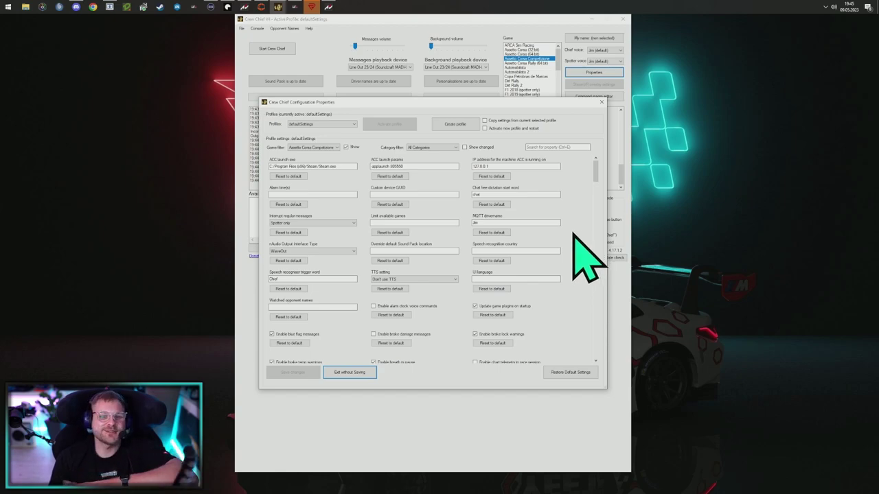
pyautogui.scroll(-5, 577, 245)
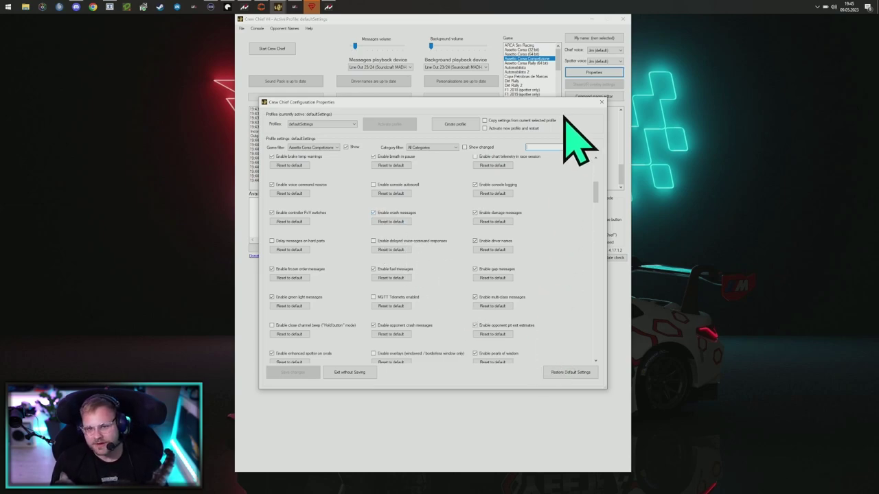
pyautogui.click(602, 102)
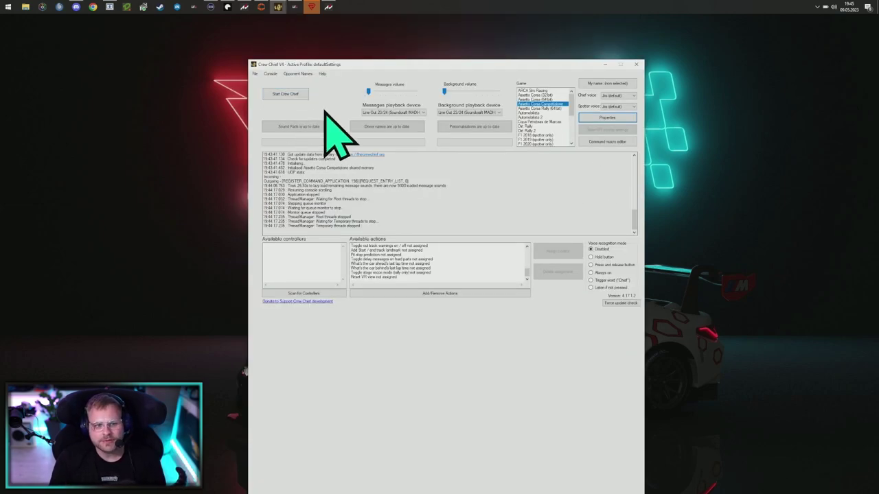
# Step: Start Crew Chief for Assetto Corsa Competizione and move its window off the main screen
pyautogui.click(285, 94)
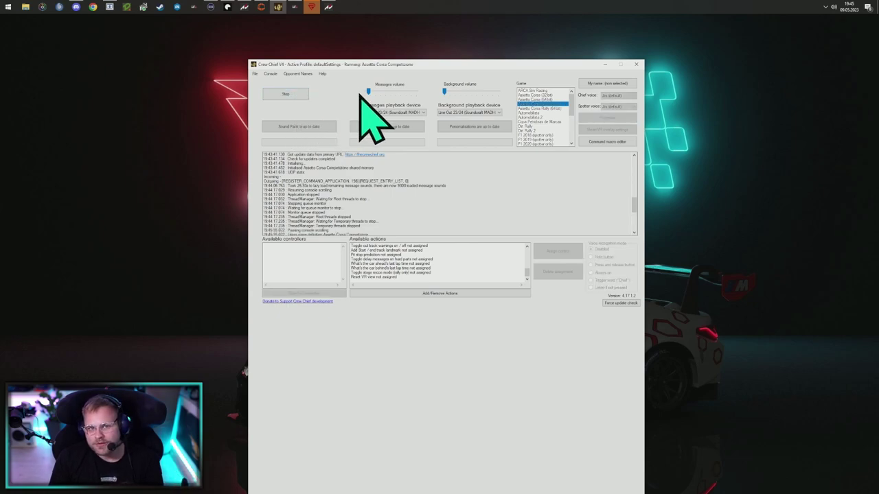
pyautogui.moveTo(402, 60); pyautogui.dragTo(0, 217)
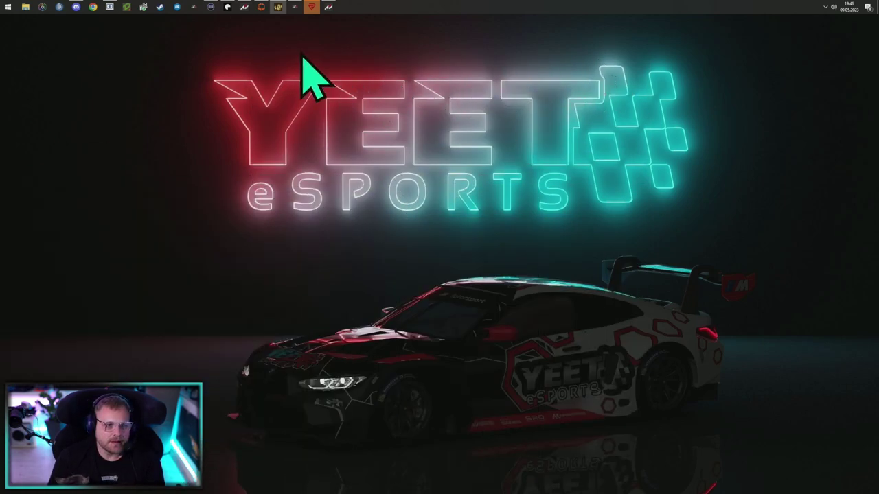
# Step: Bring up the Low Fuel Motorsport Livery Tool, run an immediate livery check and minimize the tool
pyautogui.click(294, 8)
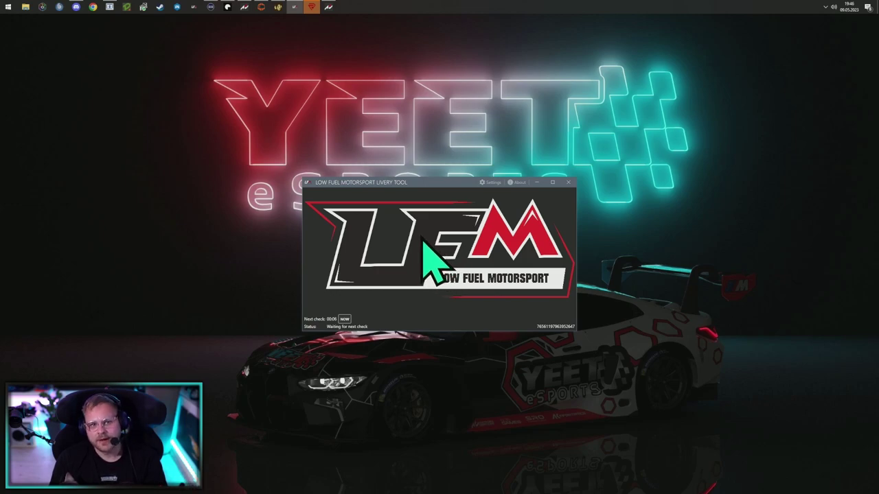
pyautogui.click(344, 319)
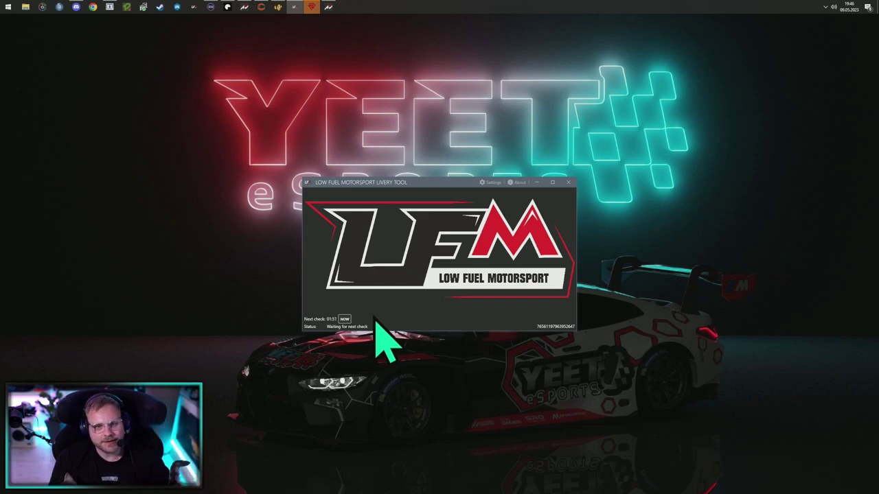
pyautogui.click(536, 182)
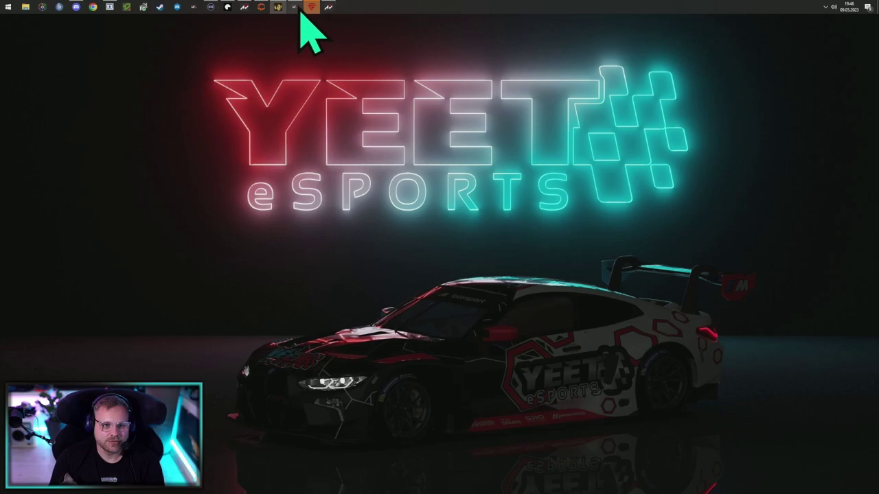
# Step: Show and hide the Assetto Corsa Competizione window, and bring up the Real Head Motion settings
pyautogui.click(328, 8)
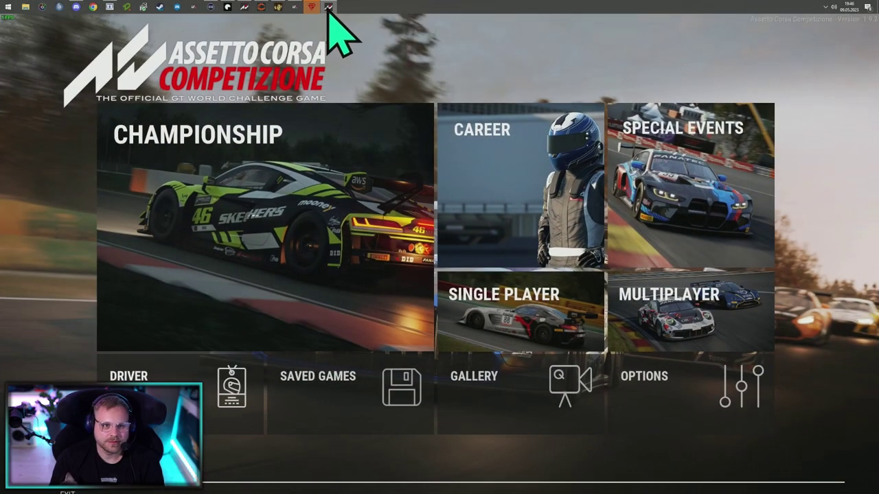
pyautogui.click(327, 8)
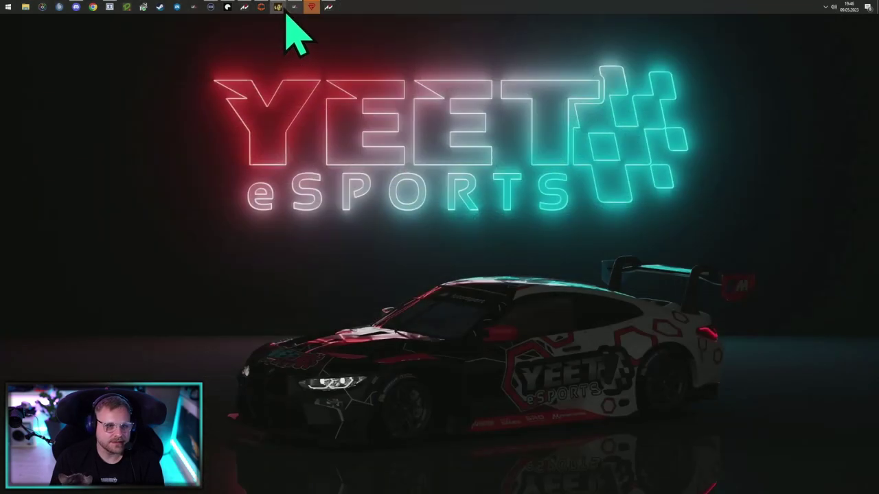
pyautogui.click(245, 7)
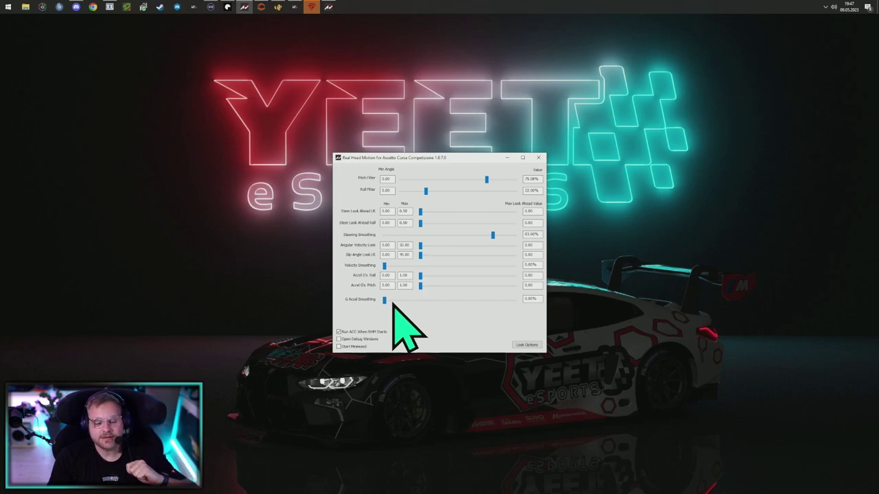
# Step: Switch to Simple Runtime Window Editor and check how the game window is displayed across the screens
pyautogui.hotkey('alt', 'Tab')
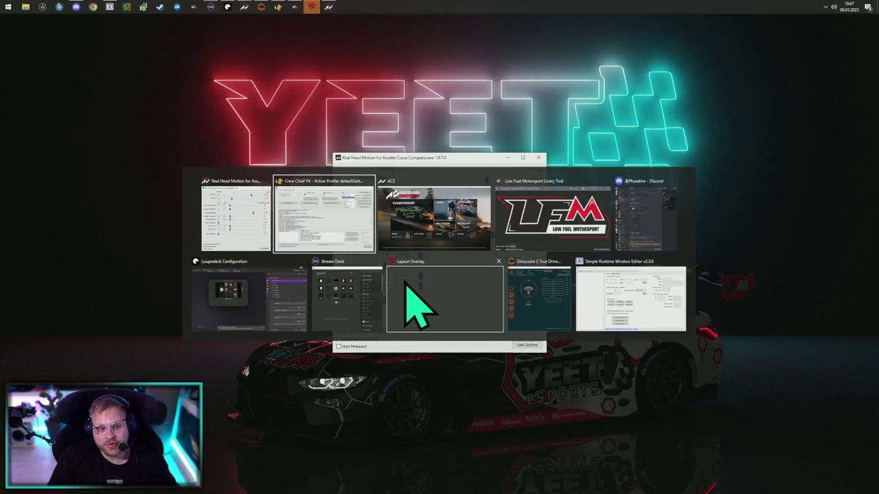
pyautogui.click(636, 301)
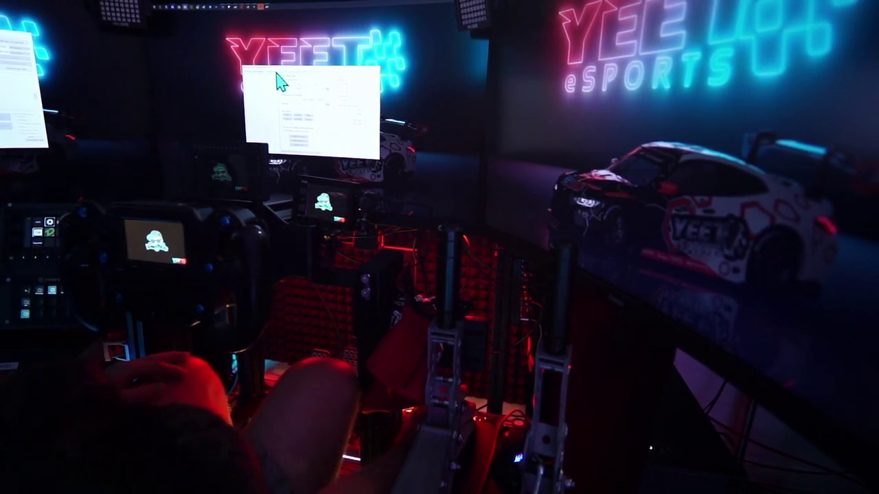
pyautogui.click(269, 11)
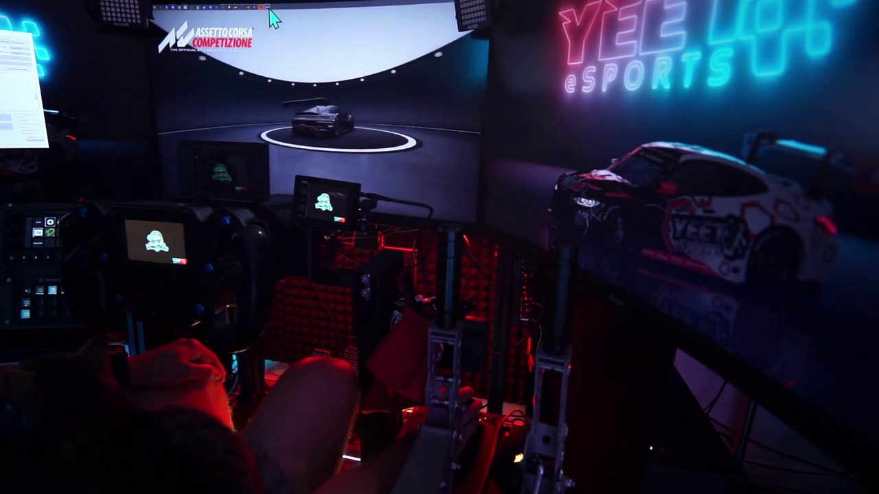
pyautogui.click(269, 11)
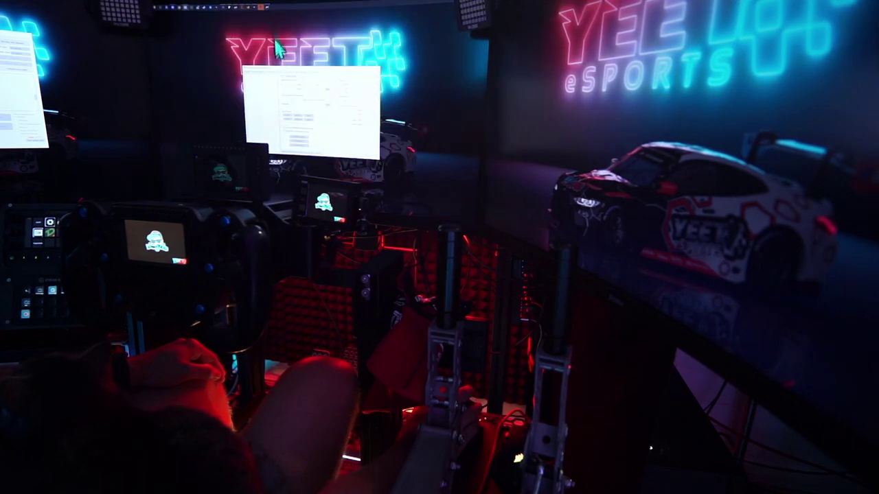
# Step: Bring Simple Runtime Window Editor to the front over the Assetto Corsa Competizione main menu
pyautogui.click(265, 84)
pyautogui.click(288, 119)
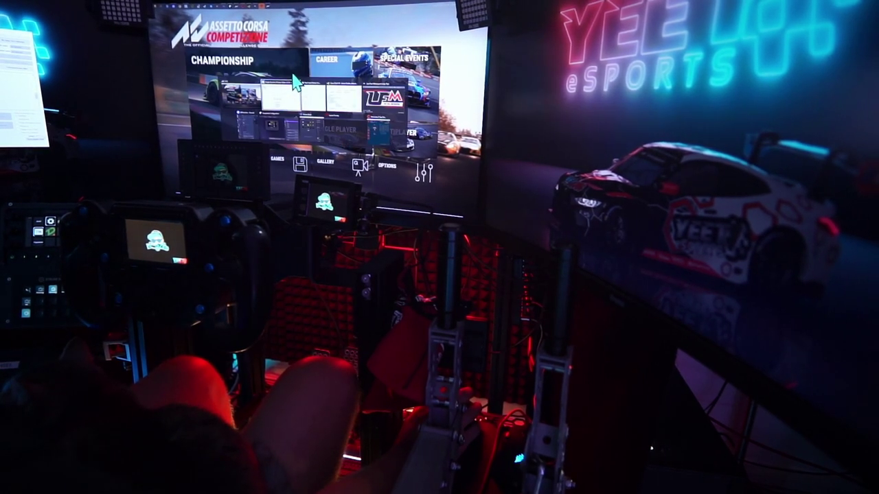
pyautogui.hotkey('alt', 'Tab')
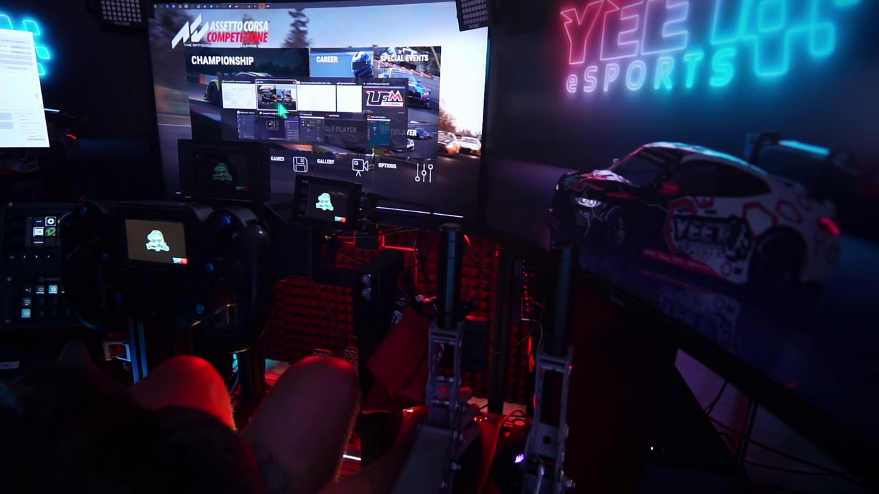
pyautogui.click(303, 107)
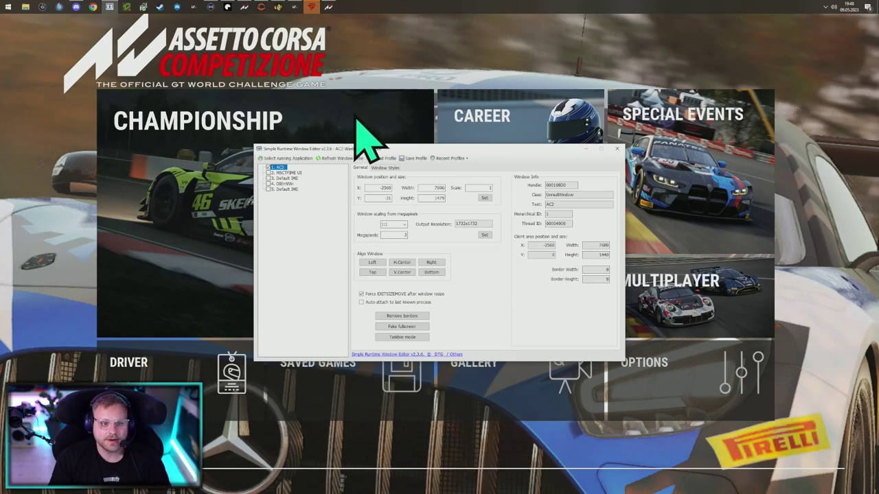
# Step: Move the window editor slightly higher and attach it to the running AC2-Win64-Shipping.exe process
pyautogui.moveTo(279, 150); pyautogui.dragTo(302, 116)
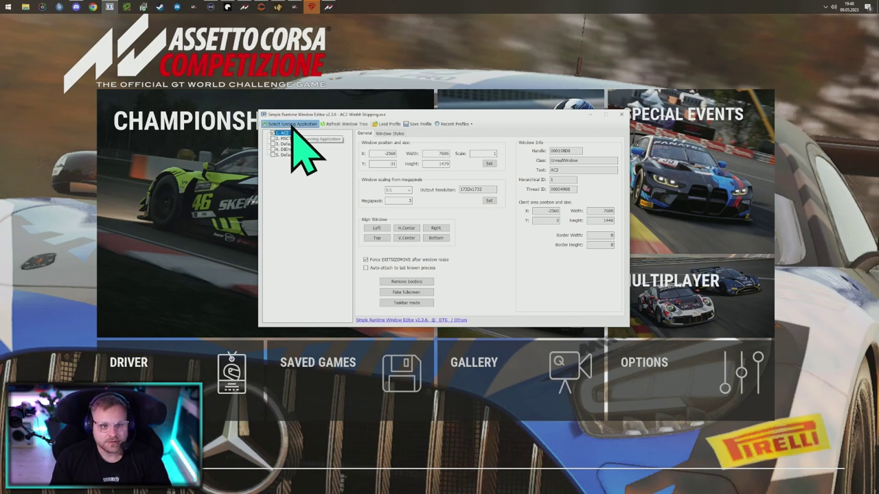
pyautogui.click(292, 125)
pyautogui.doubleClick(373, 238)
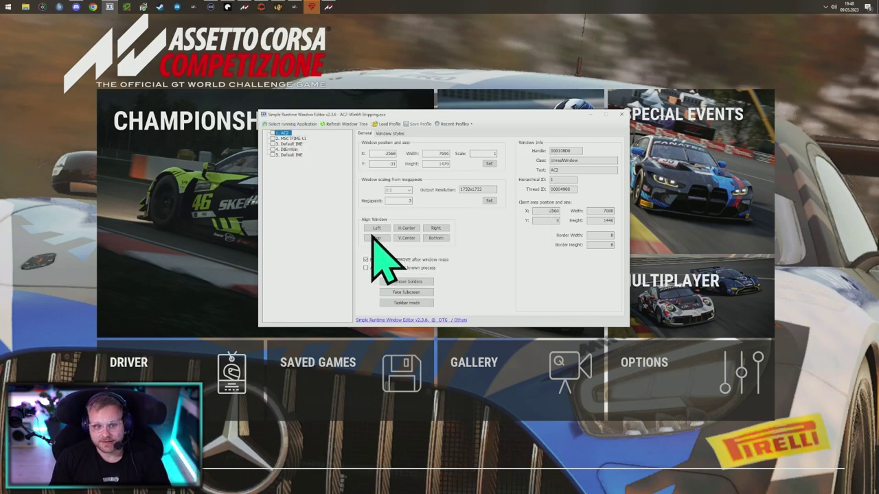
# Step: Tick the AC2 window in the window tree and load the recent profile ACC_1440.xml
pyautogui.click(273, 133)
pyautogui.click(455, 123)
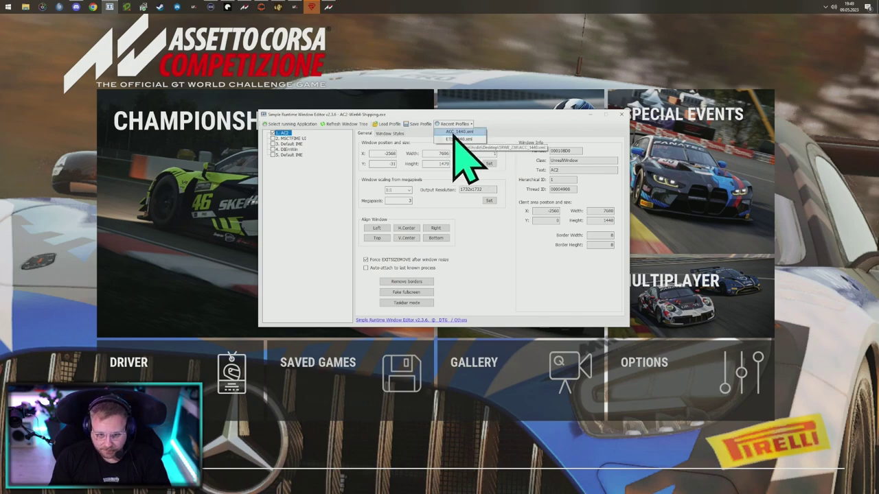
pyautogui.click(454, 132)
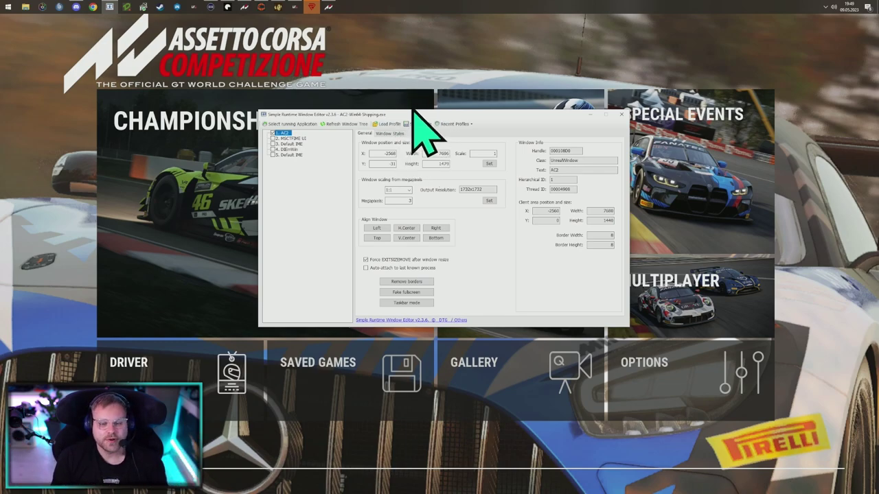
# Step: Return to Assetto Corsa Competizione and open its video options
pyautogui.click(491, 90)
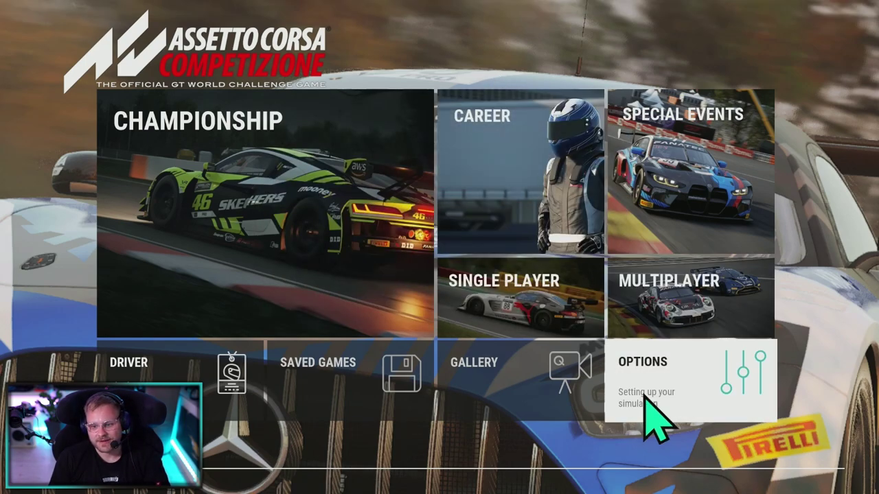
pyautogui.click(651, 397)
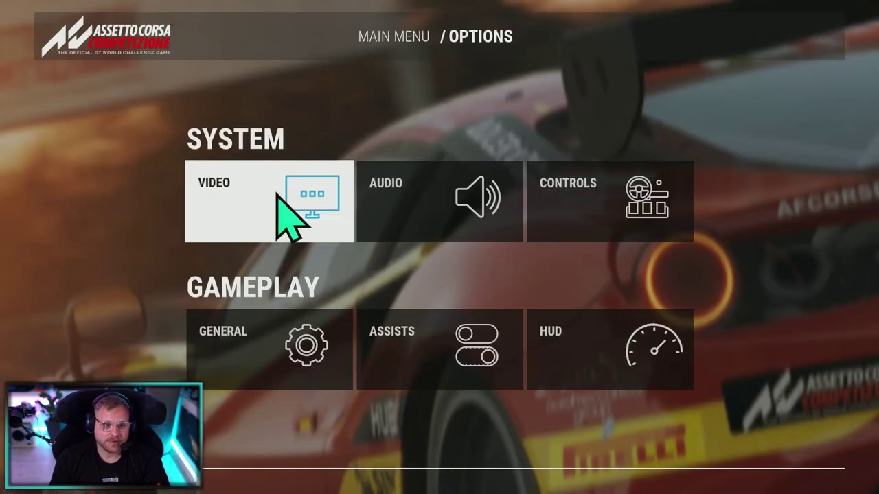
pyautogui.click(309, 196)
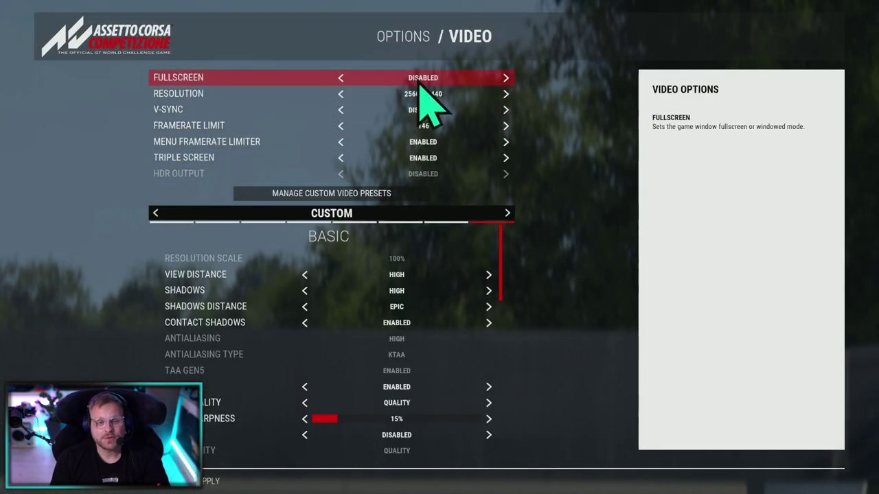